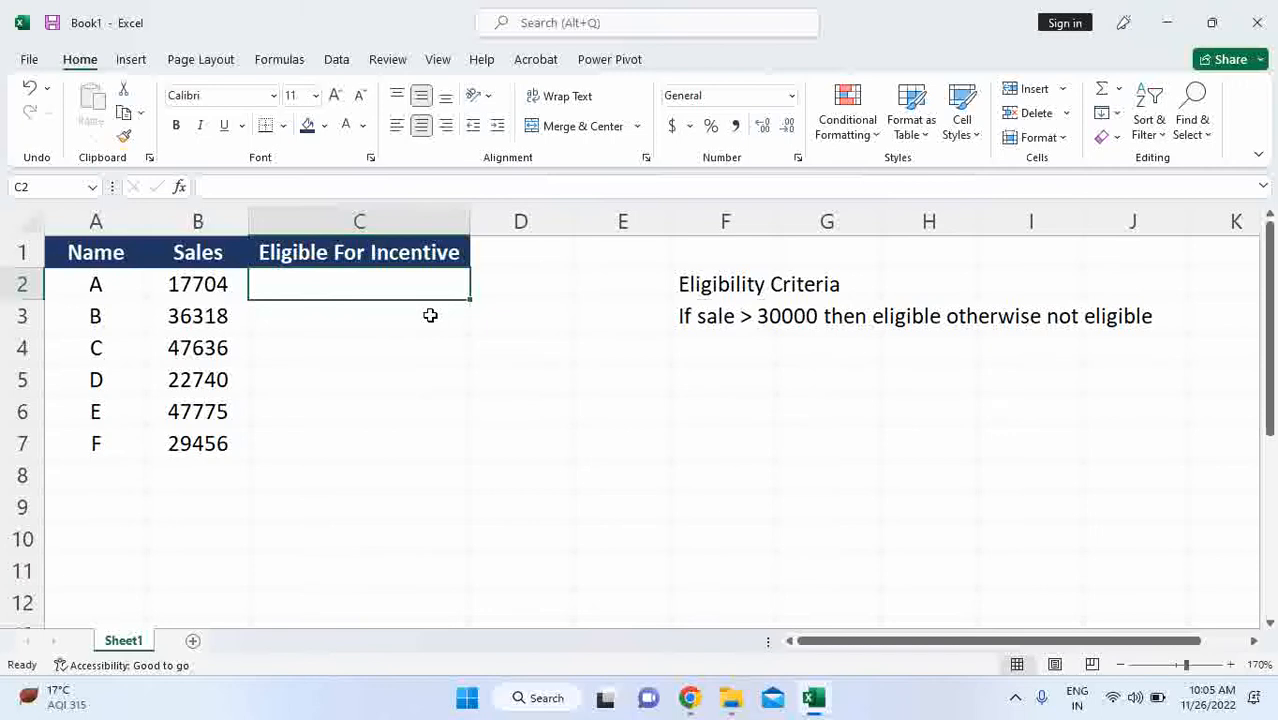
- Review the Name, Sales and empty Eligible For Incentive columns together with the eligibility criteria in column F
left_click_drag(134, 282, 118, 433)
left_click_drag(216, 277, 197, 435)
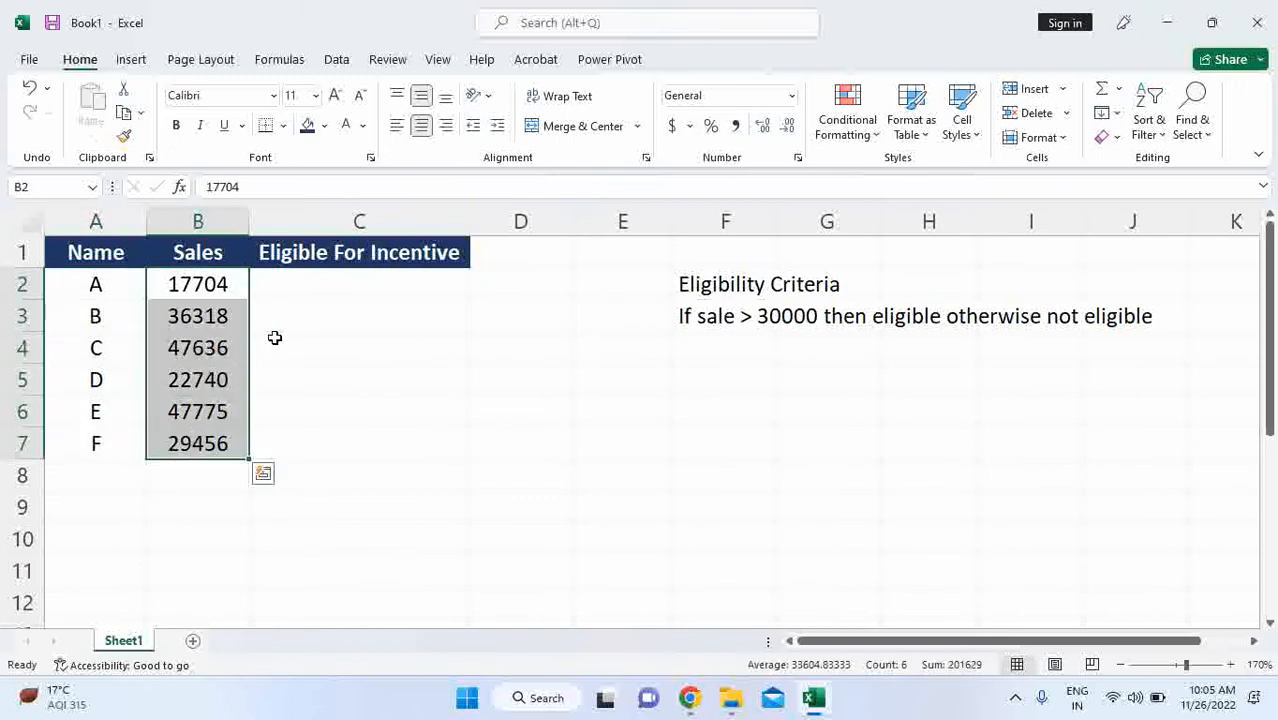
left_click_drag(341, 281, 340, 440)
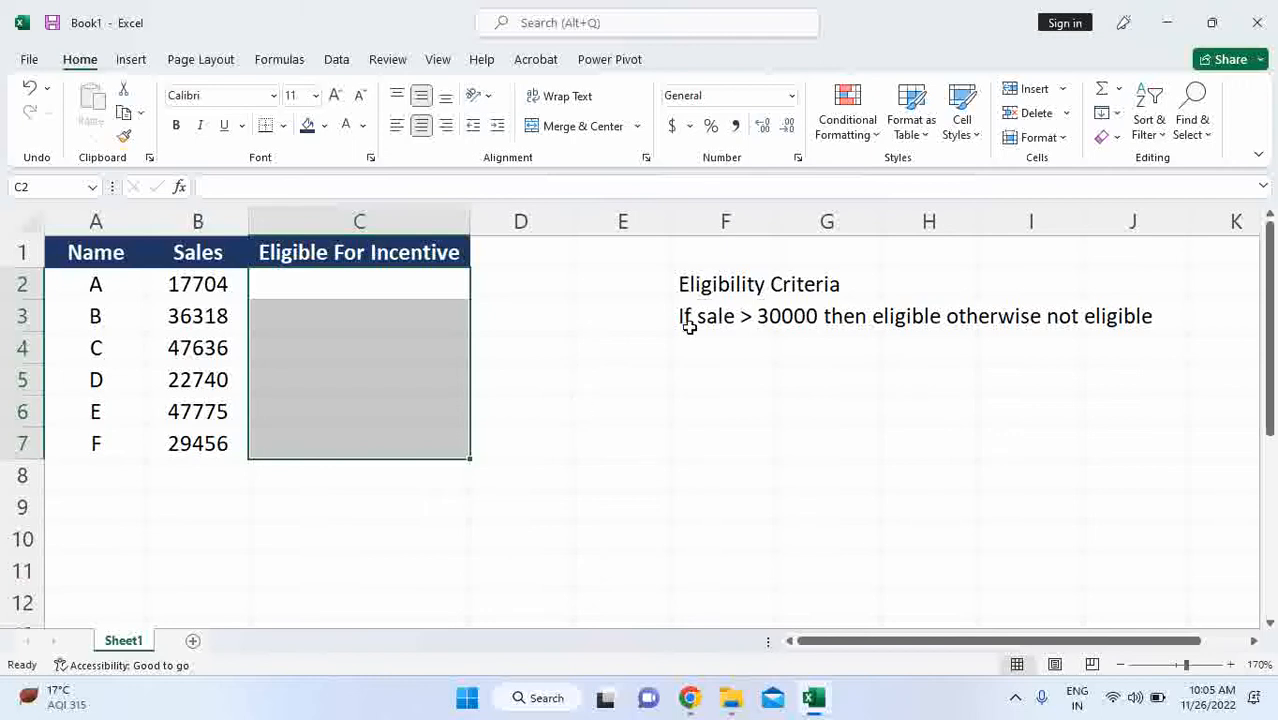
left_click(705, 287)
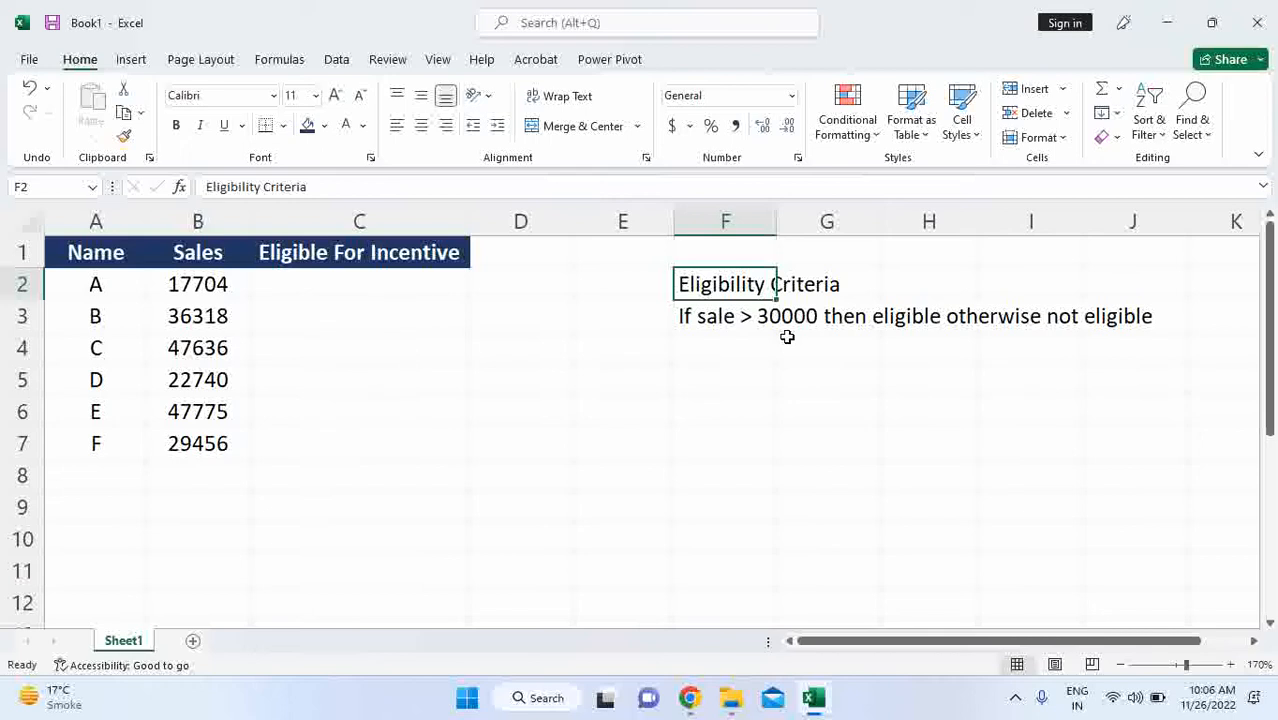
key("Left")
key("Left")
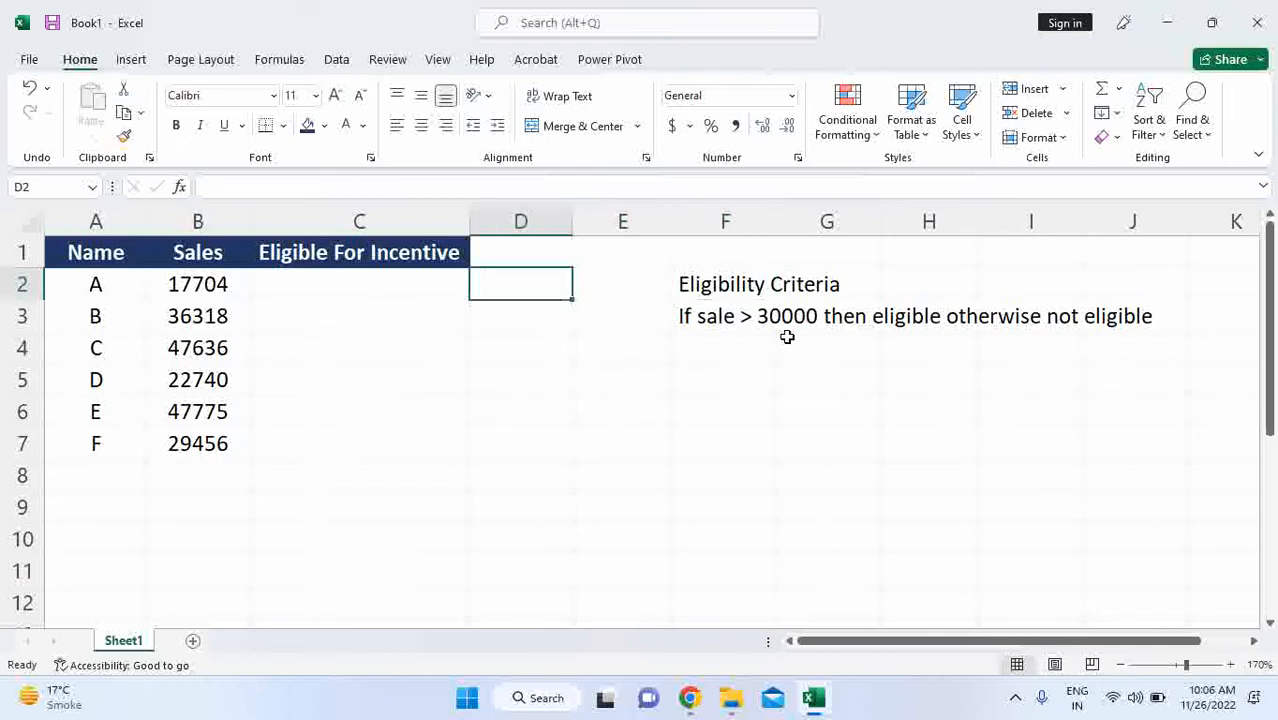
key("Left")
key("Up")
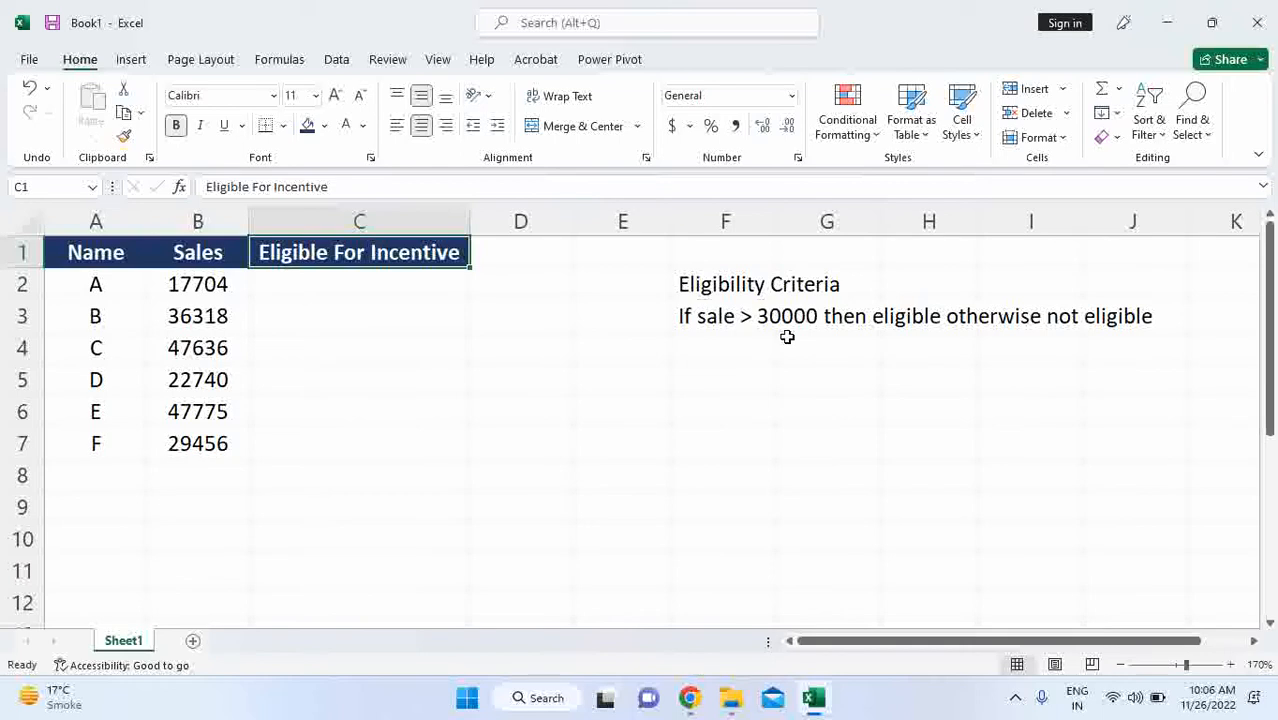
- Enter the formula =IF(B2>30000,"Eligible","Not Eligible") in cell C2
key("Down")
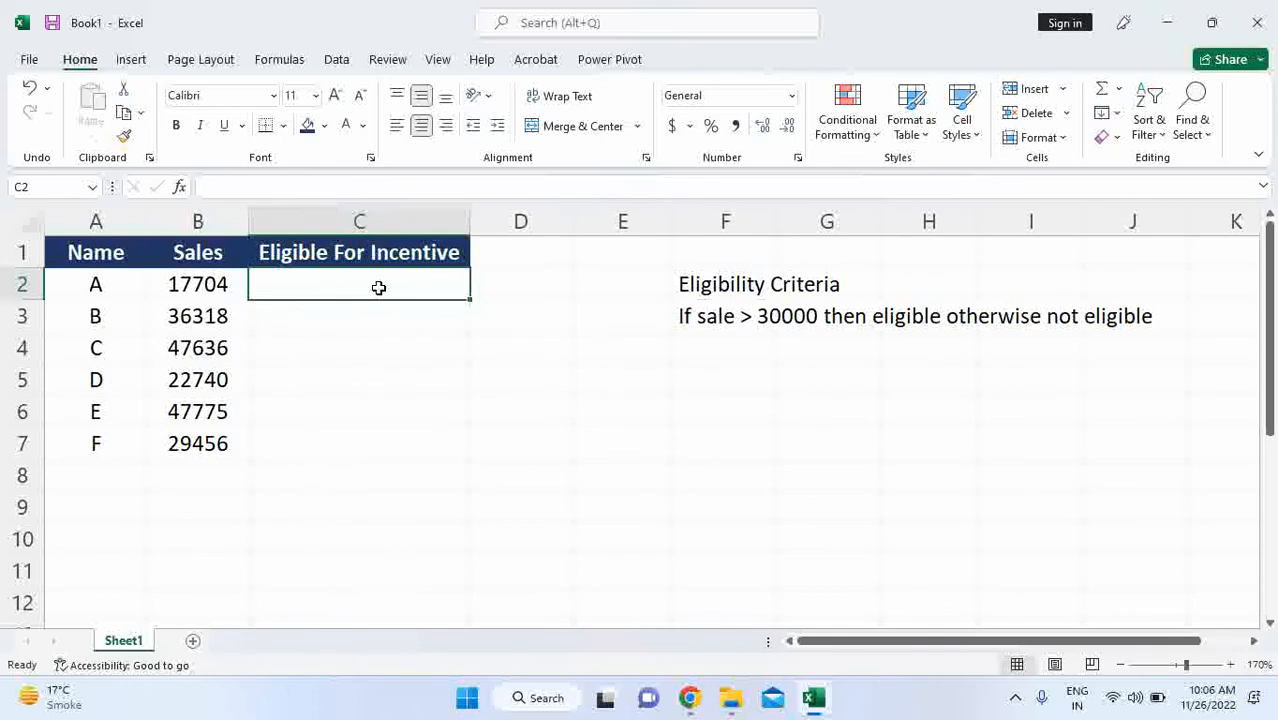
type("=")
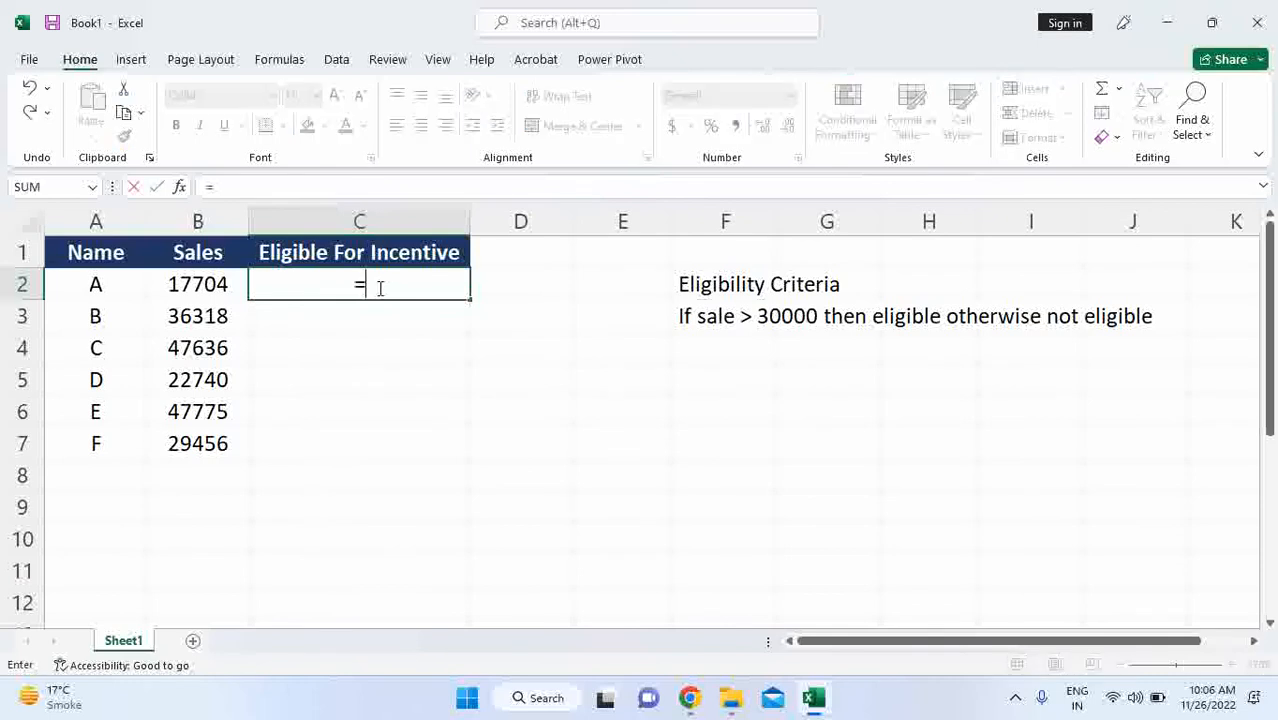
type("if")
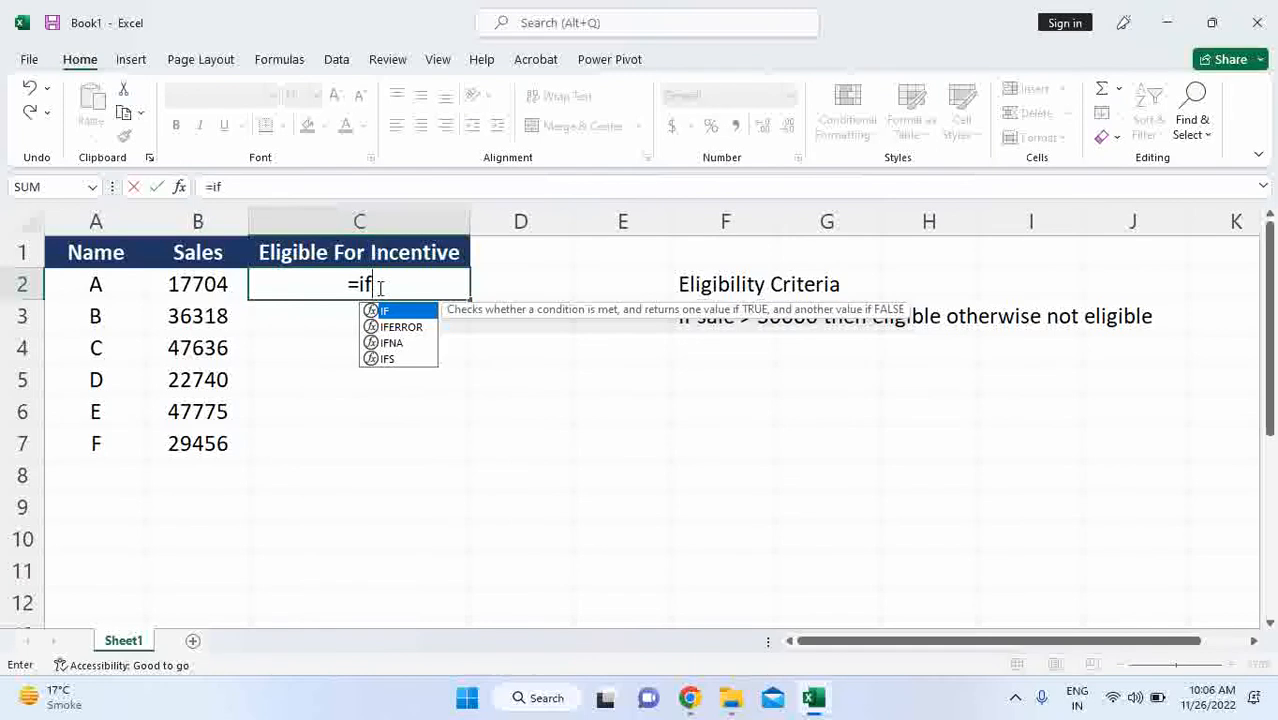
key("Tab")
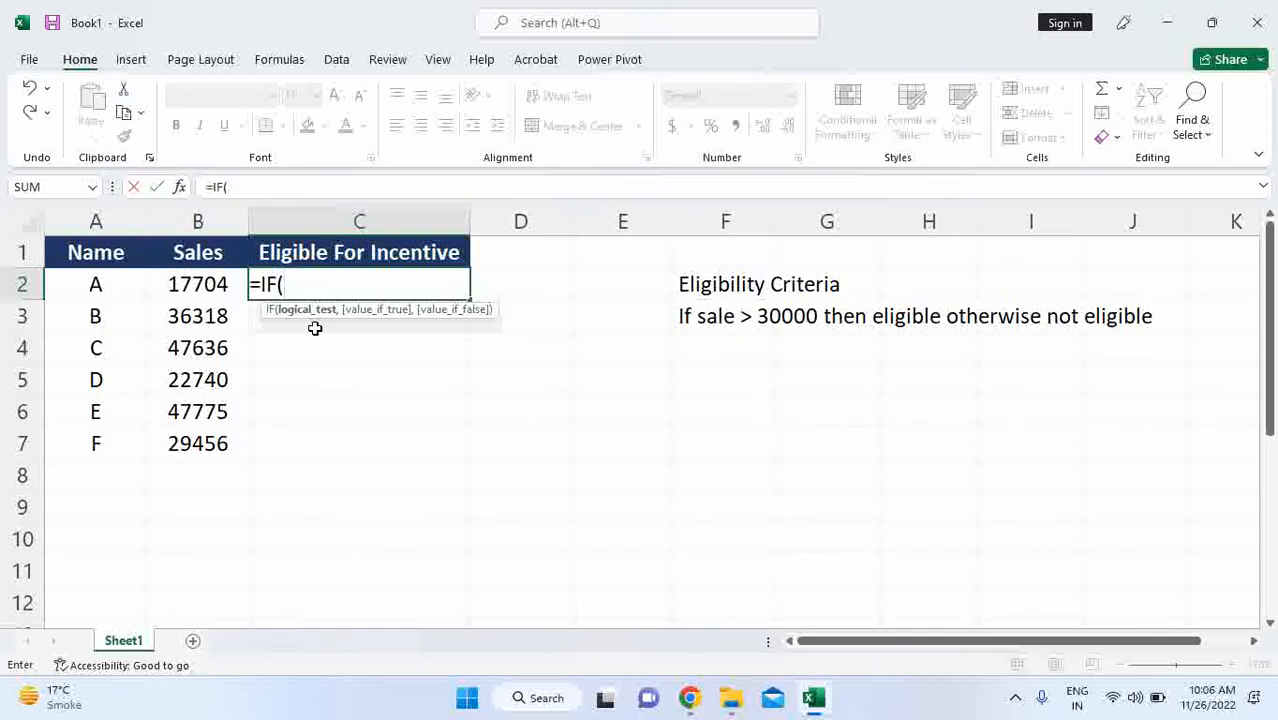
left_click(188, 290)
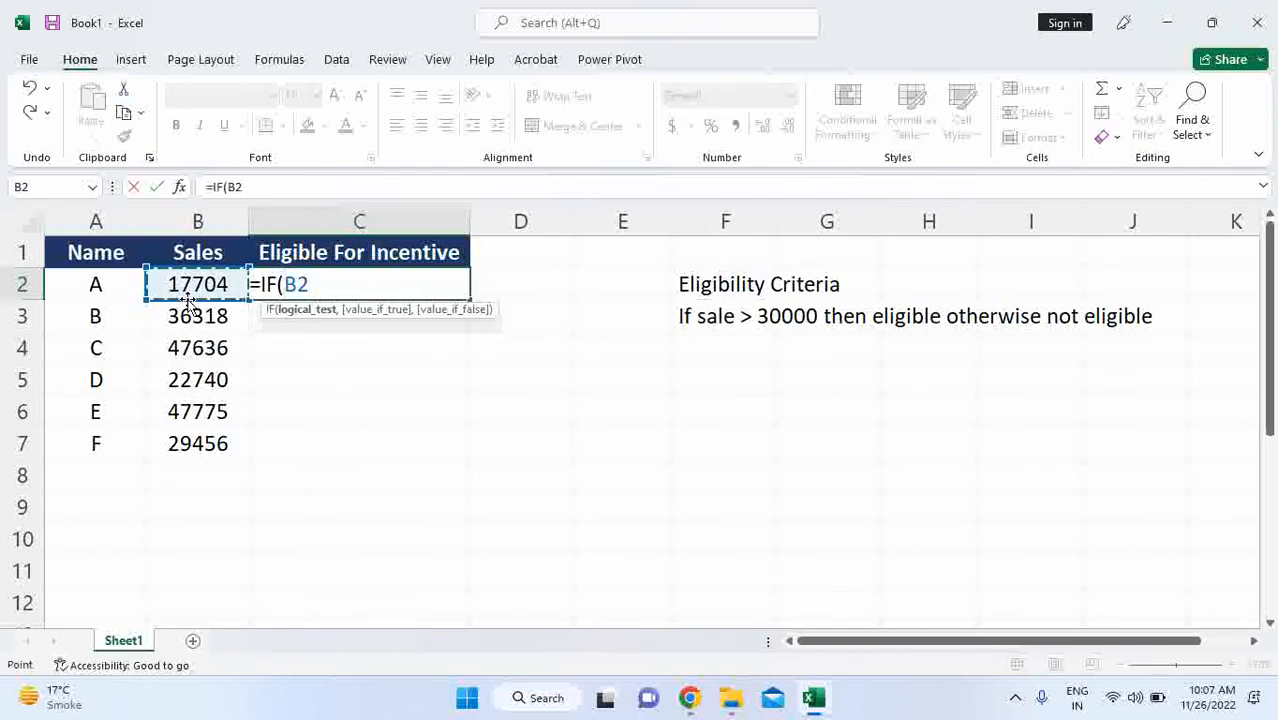
type(">30000")
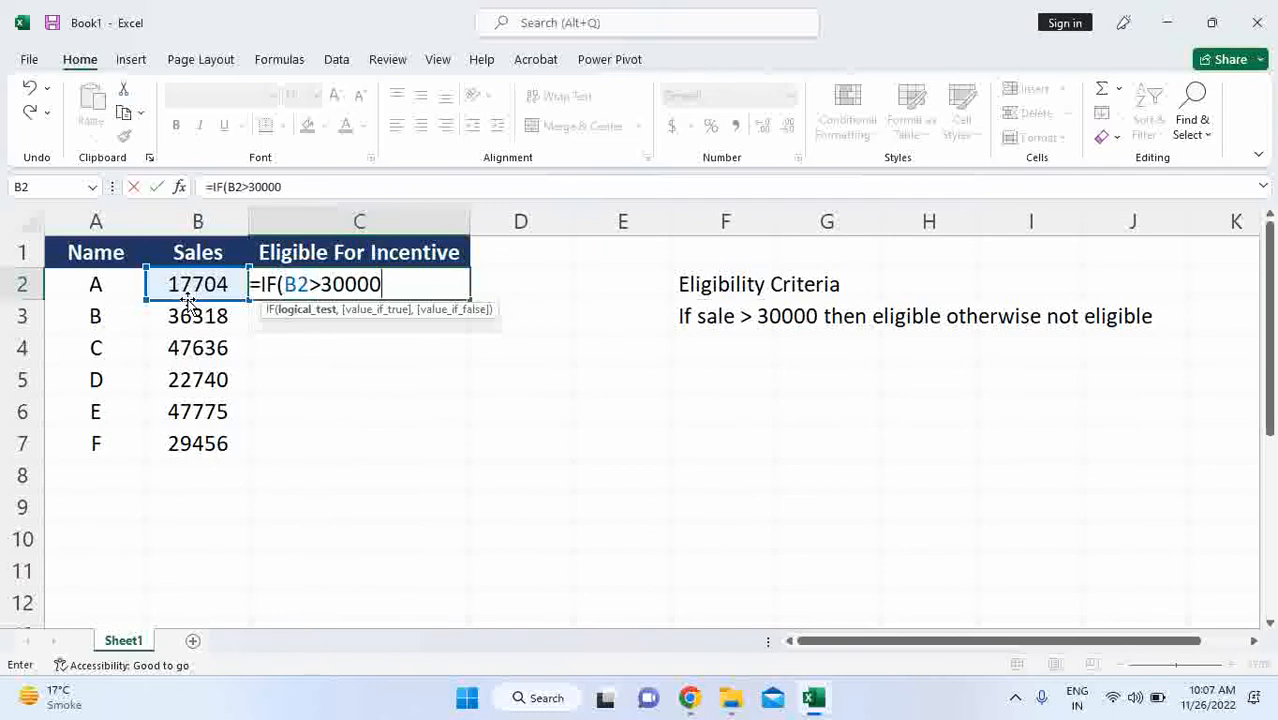
type(",")
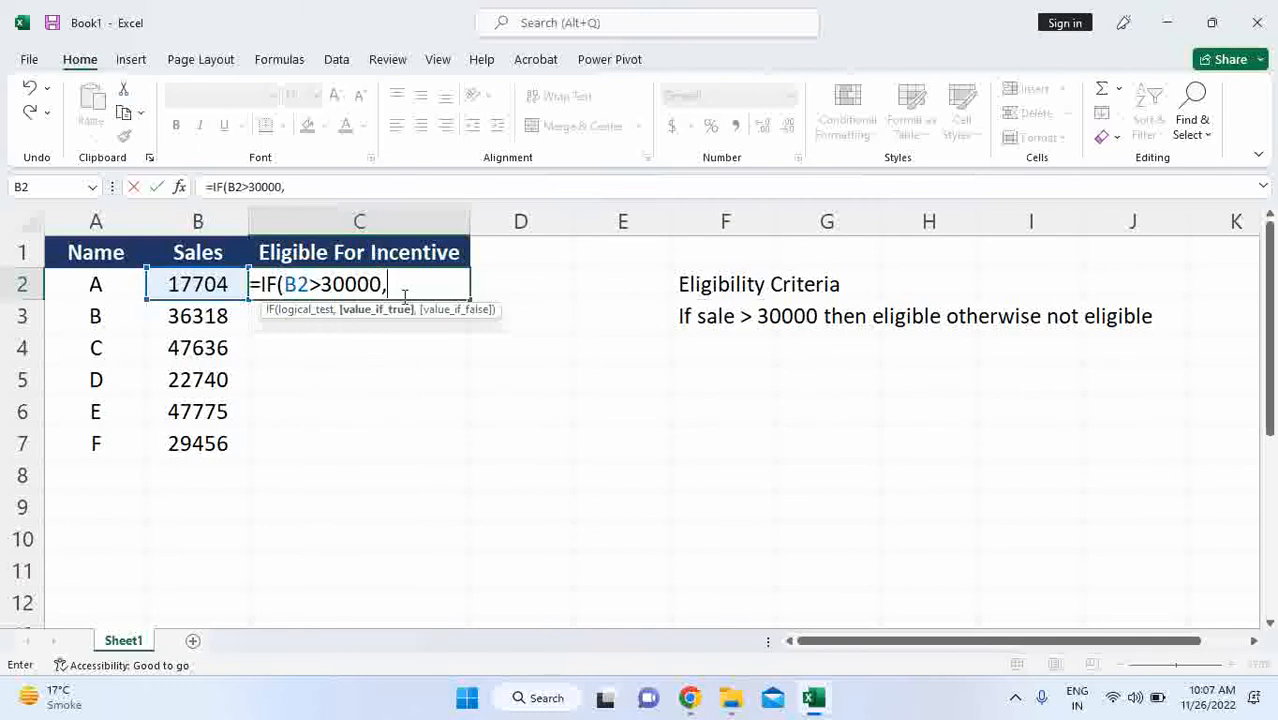
type("\"Eligib")
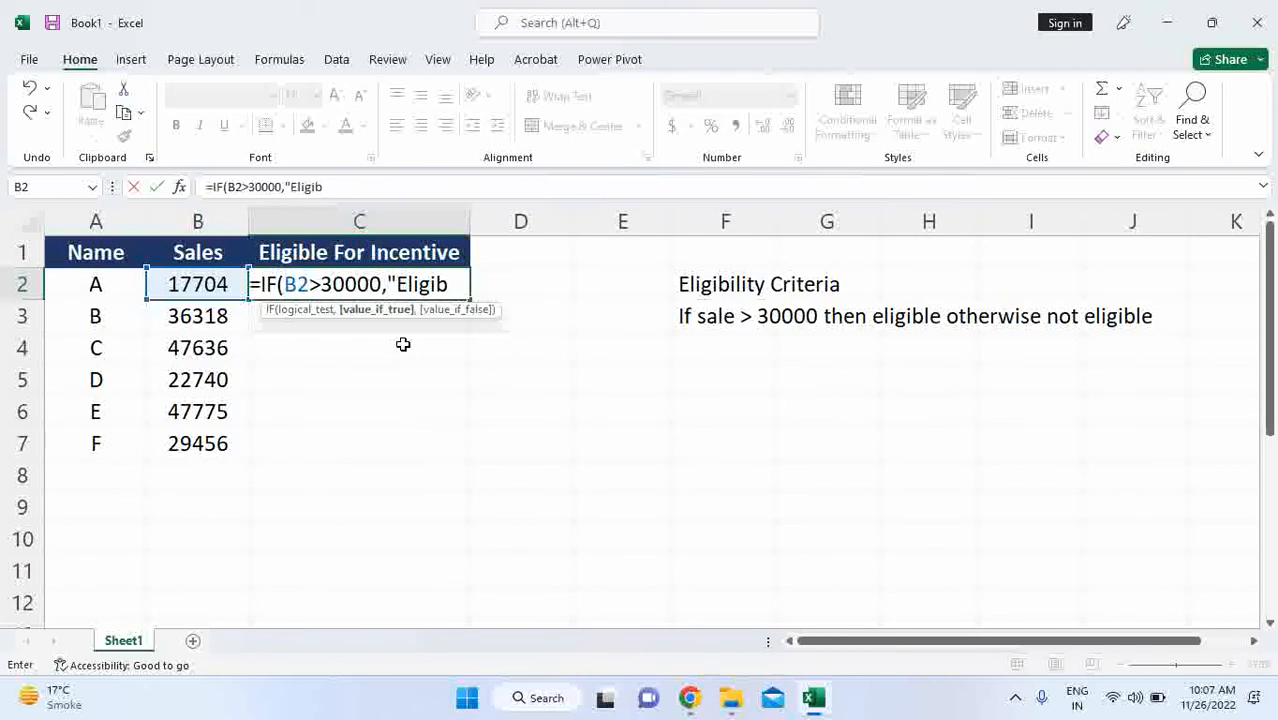
type("le\"")
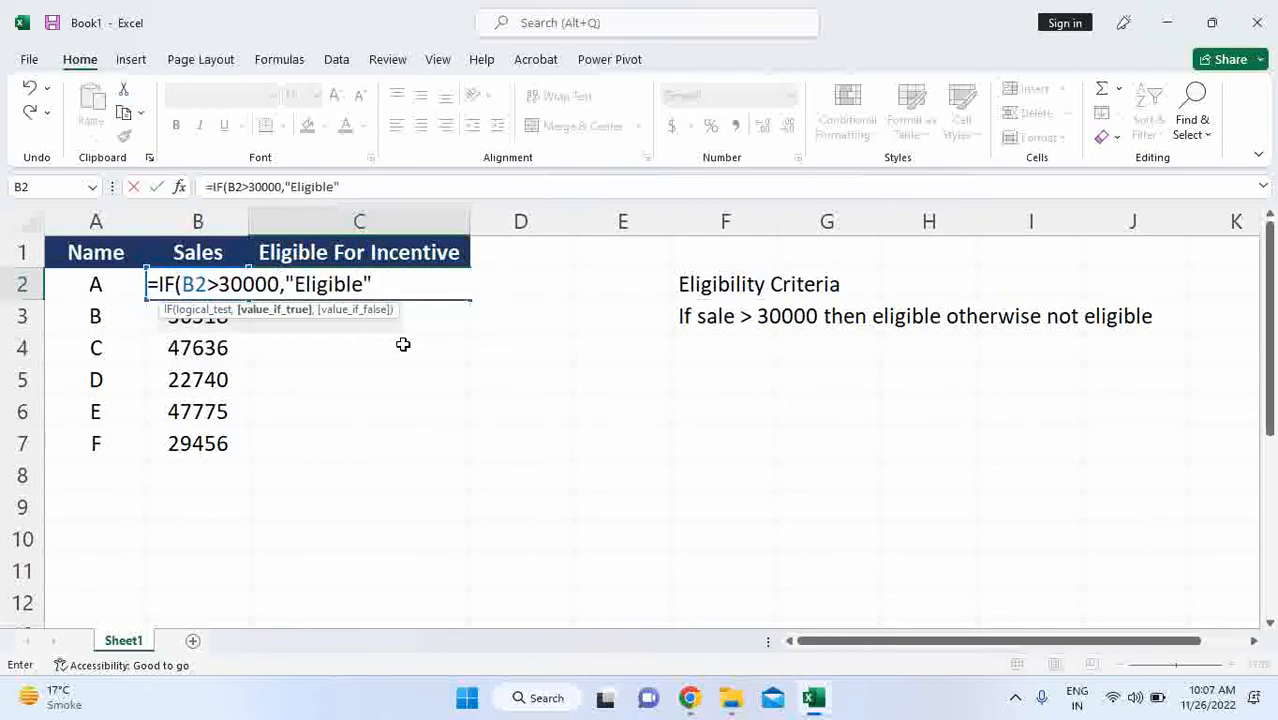
type(",")
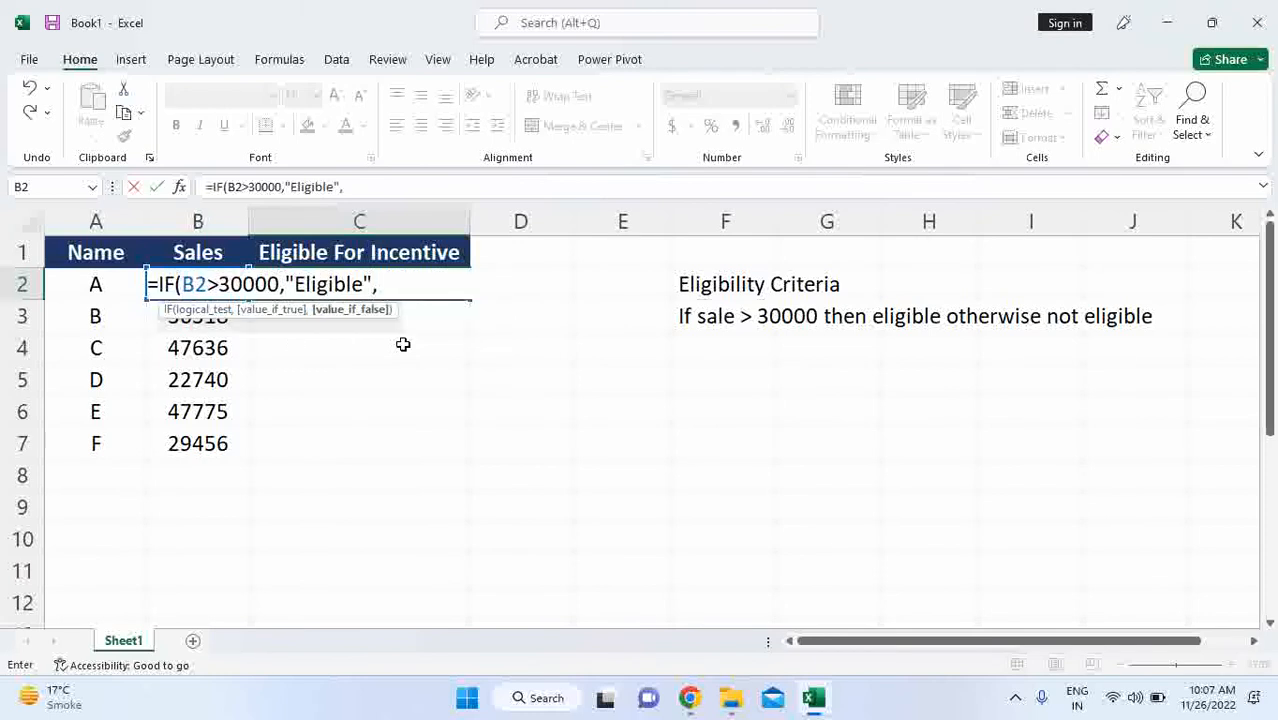
type("\"Not ")
type("Eligibl")
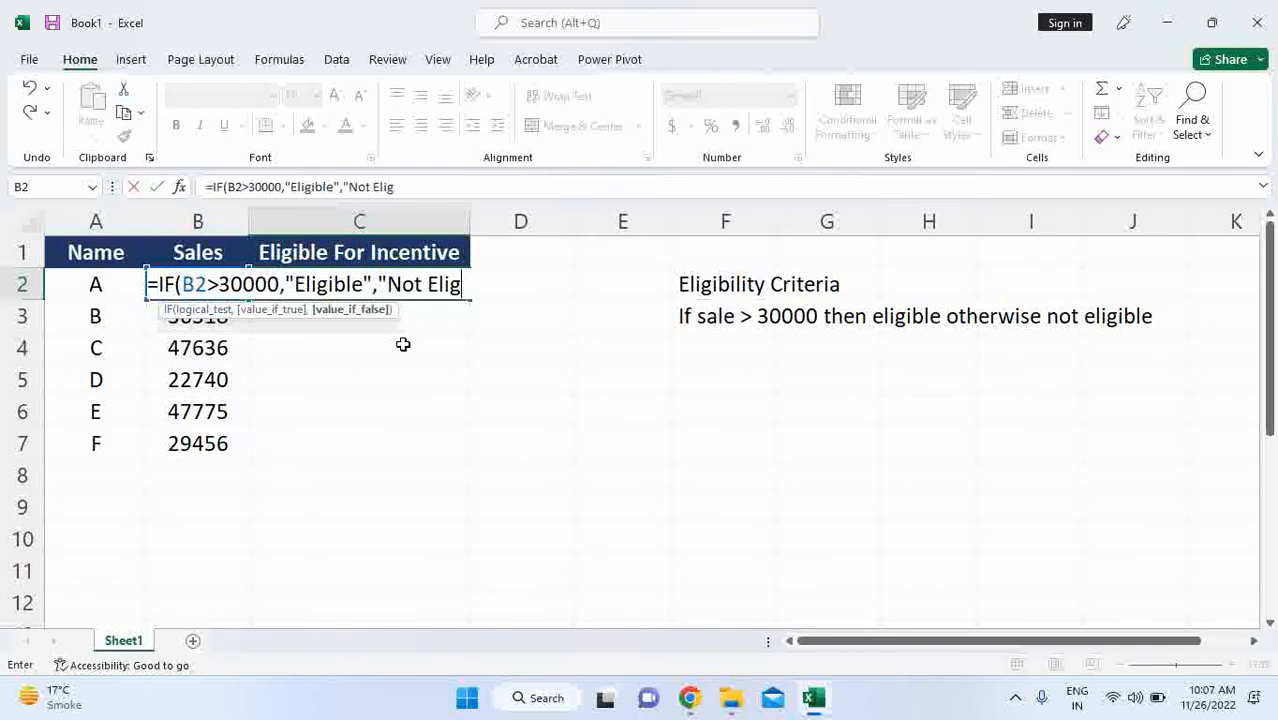
type("e\")")
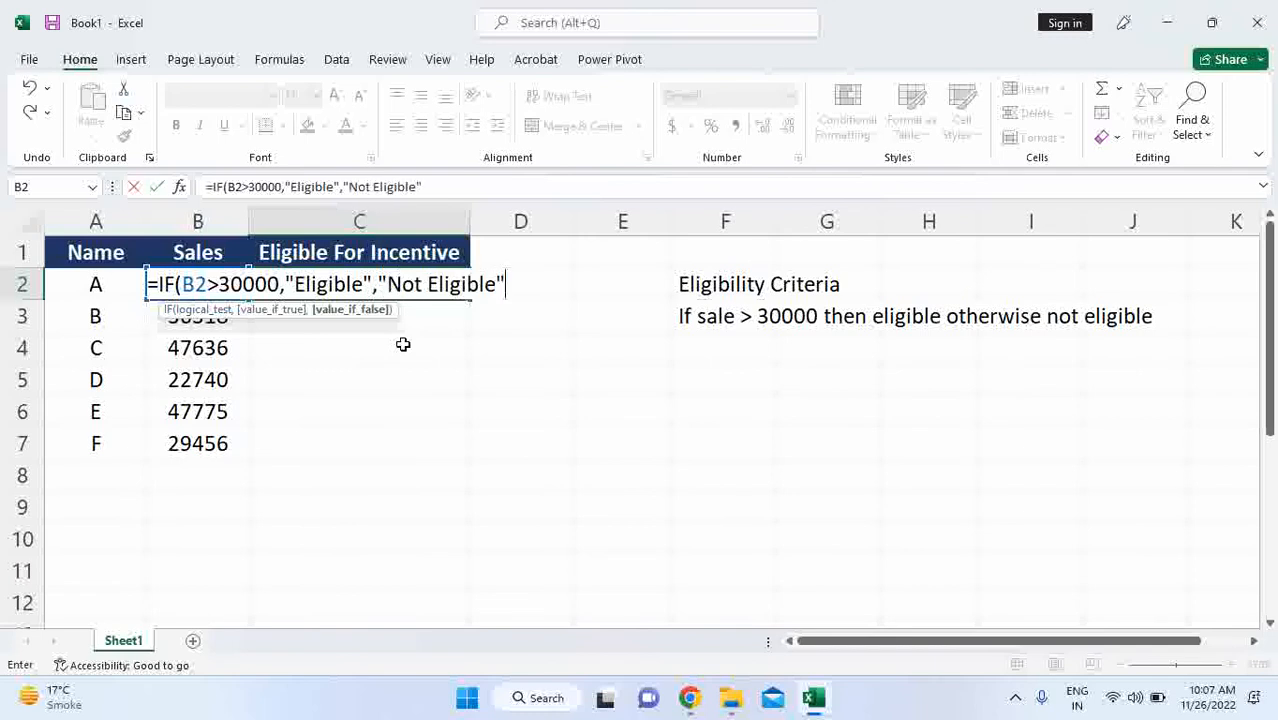
key("Return")
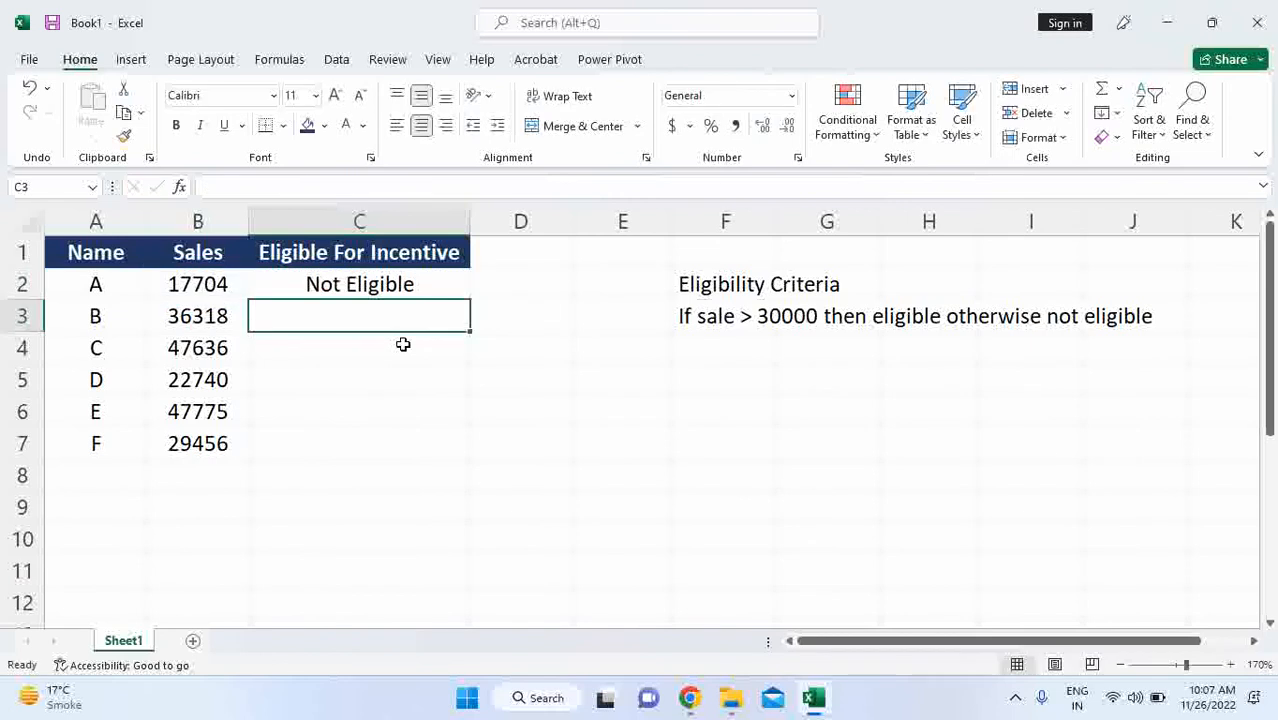
- Fill the IF formula from C2 down through C7
key("Up")
key("Left")
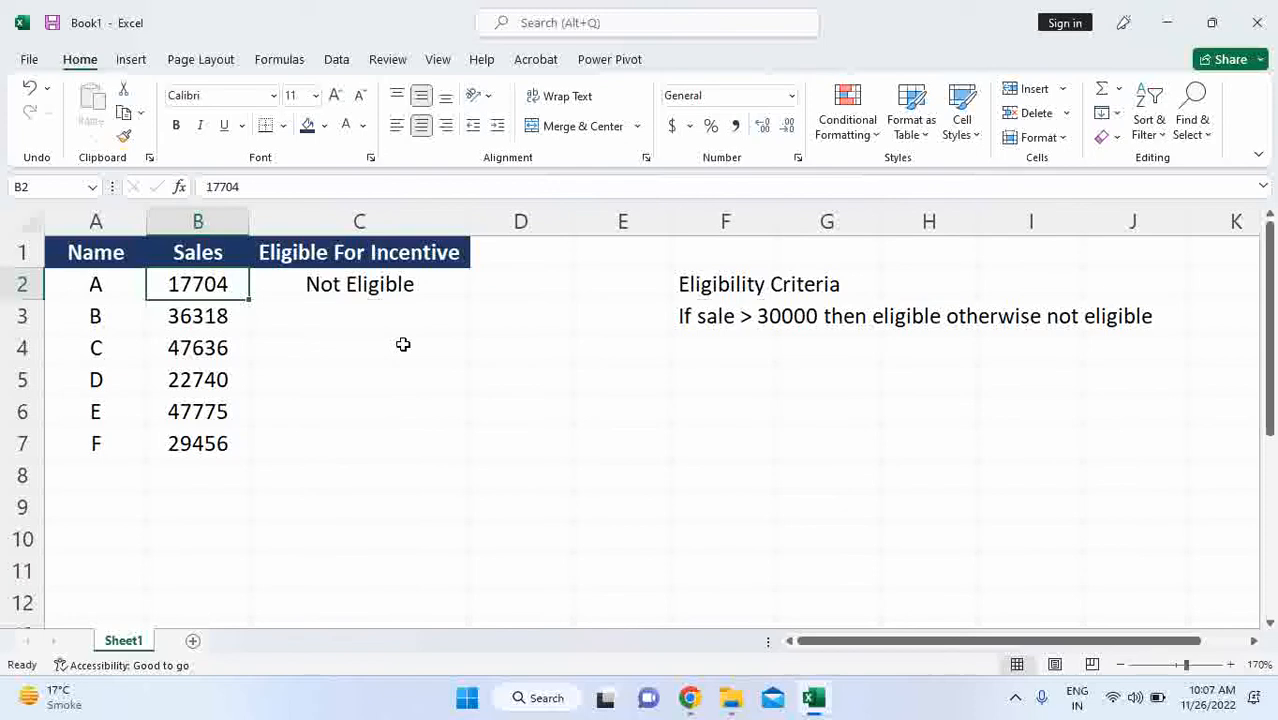
key("Right")
key("shift+Down")
key("shift+Down")
key("shift+Down")
key("shift+Down")
key("shift+Down")
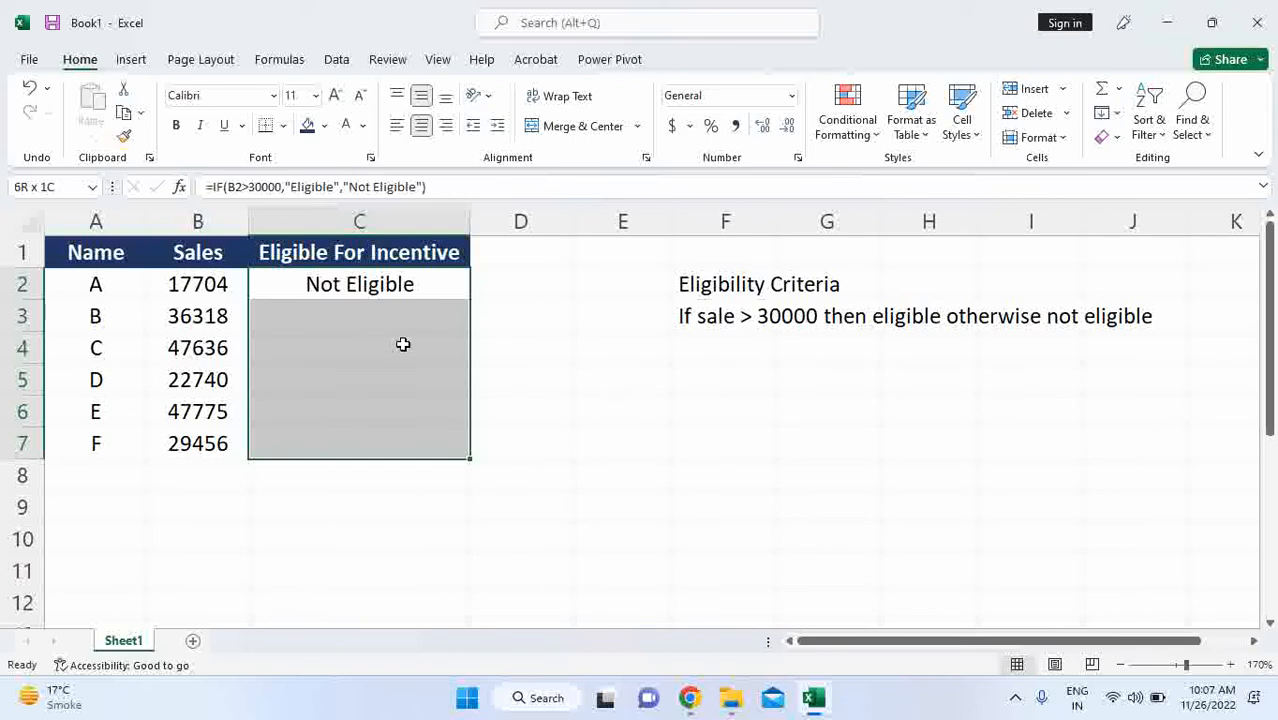
key("ctrl+d")
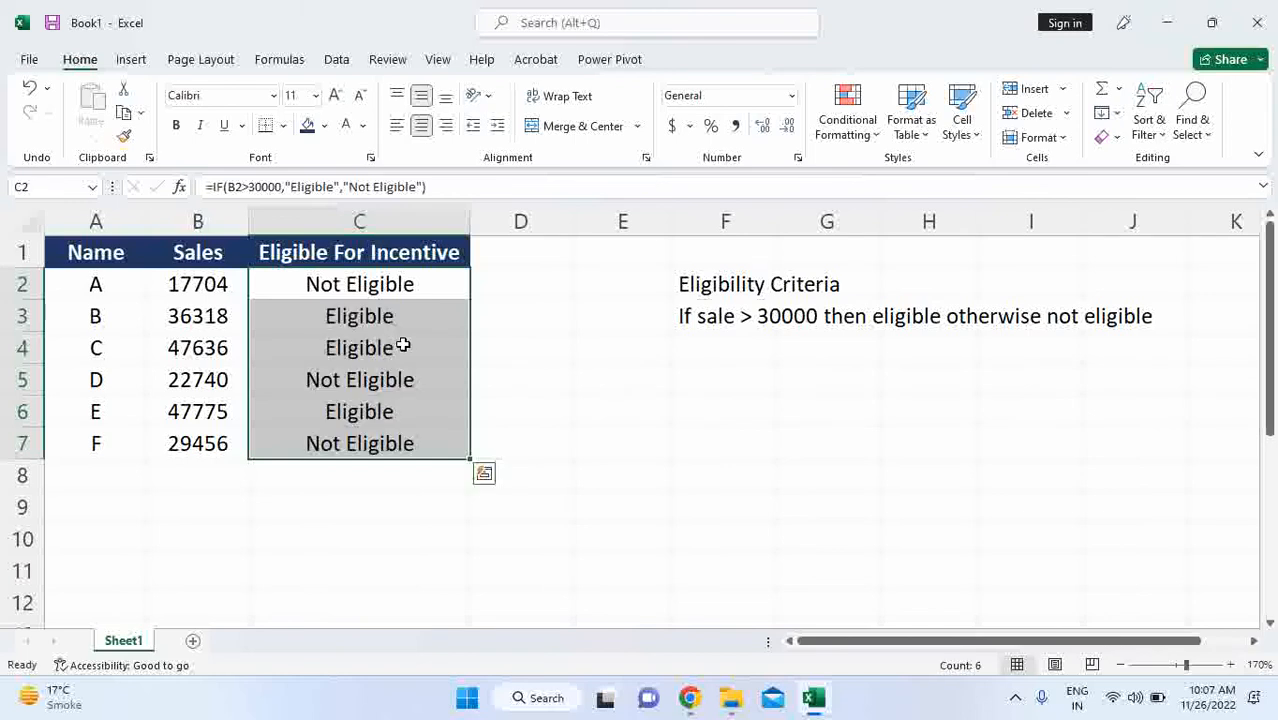
- Turn on filters for the table's header row
left_click(386, 253)
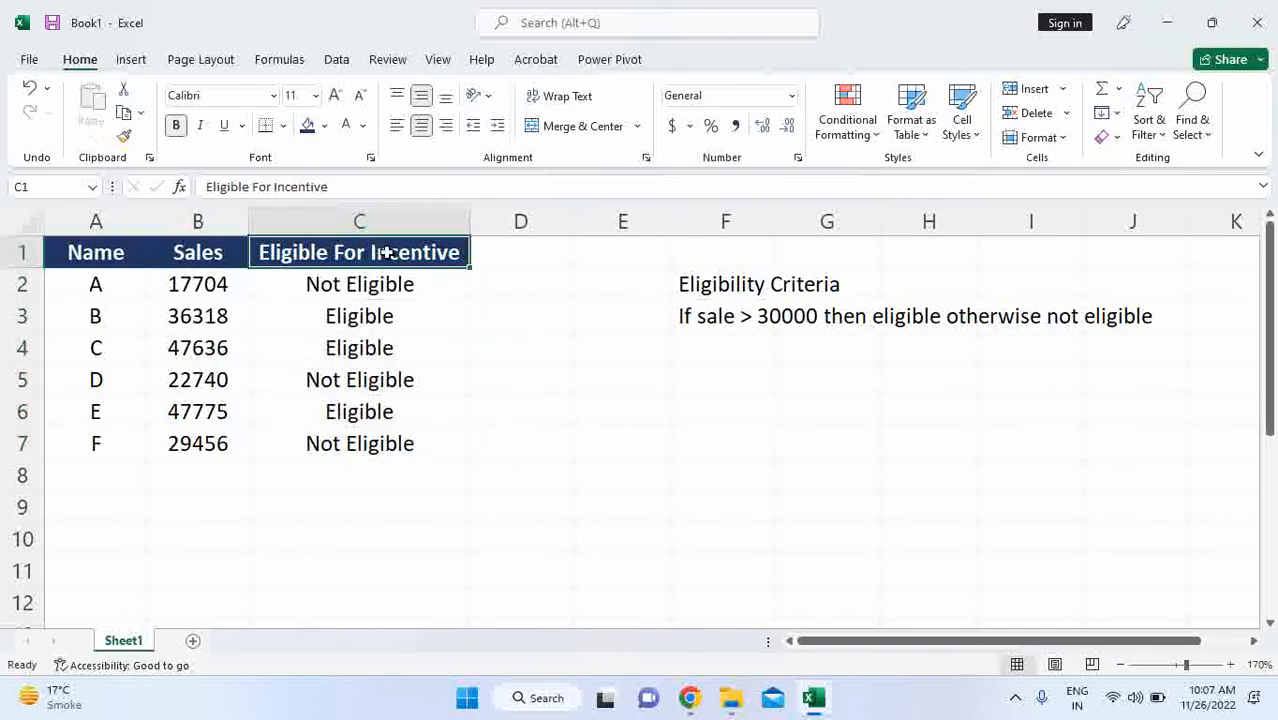
type("L")
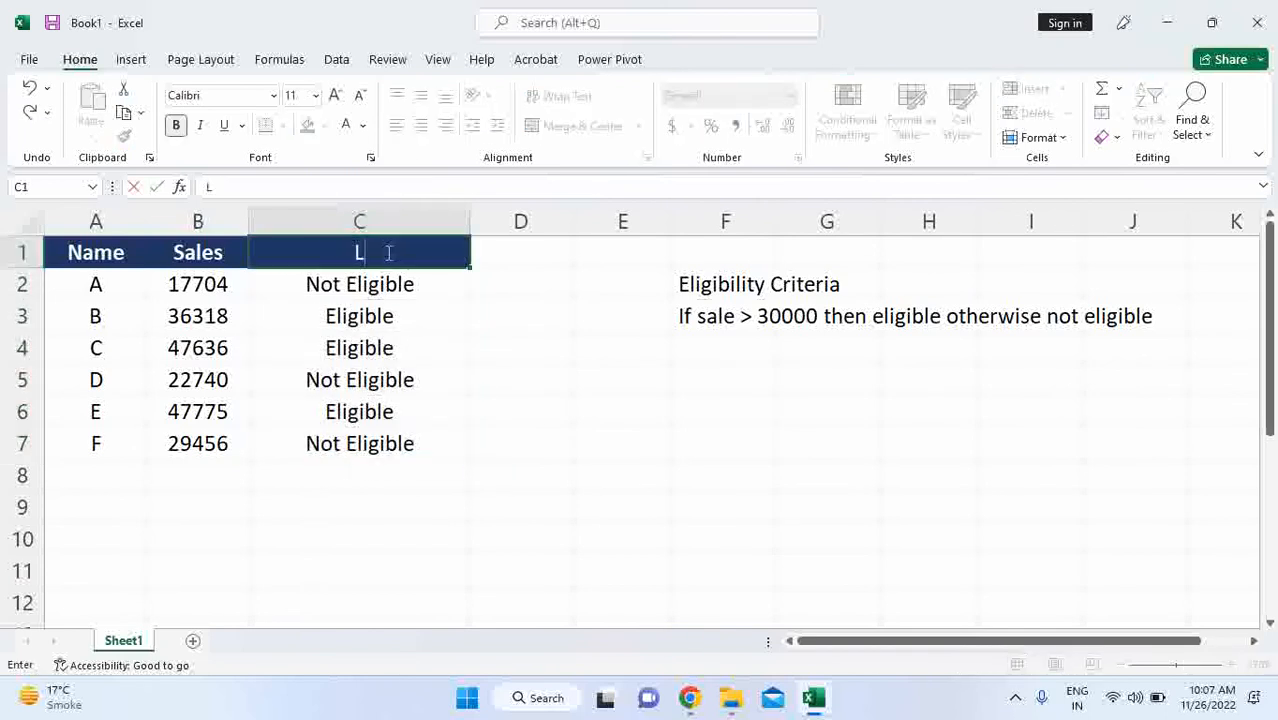
key("Escape")
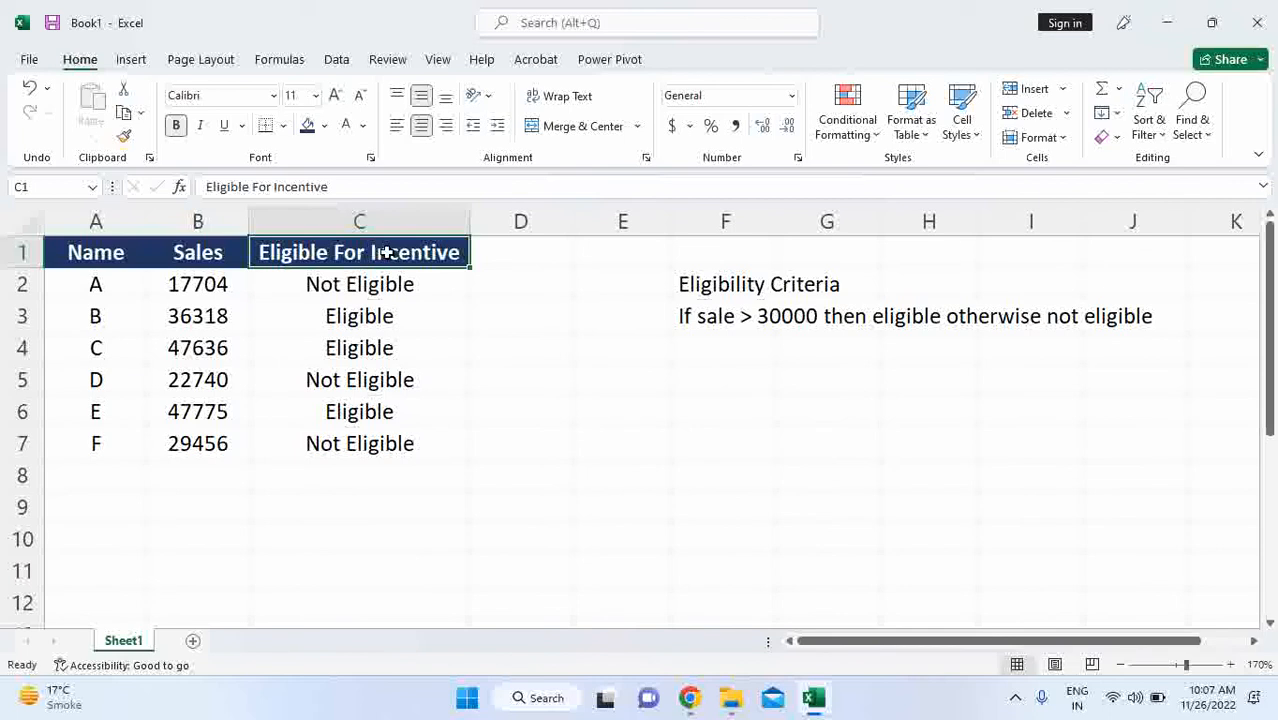
key("ctrl+shift+l")
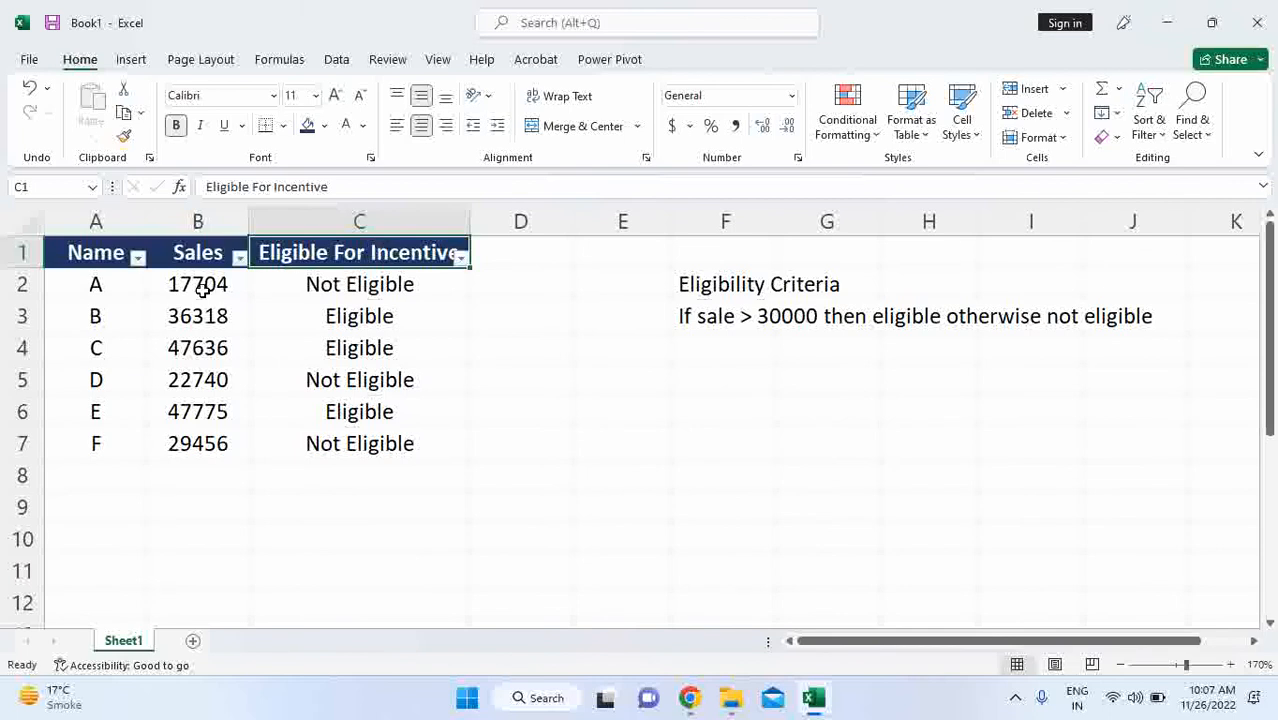
- Check the eligibility results in rows 3 and 5, and set the sales value in B2 to 31000
left_click(220, 323)
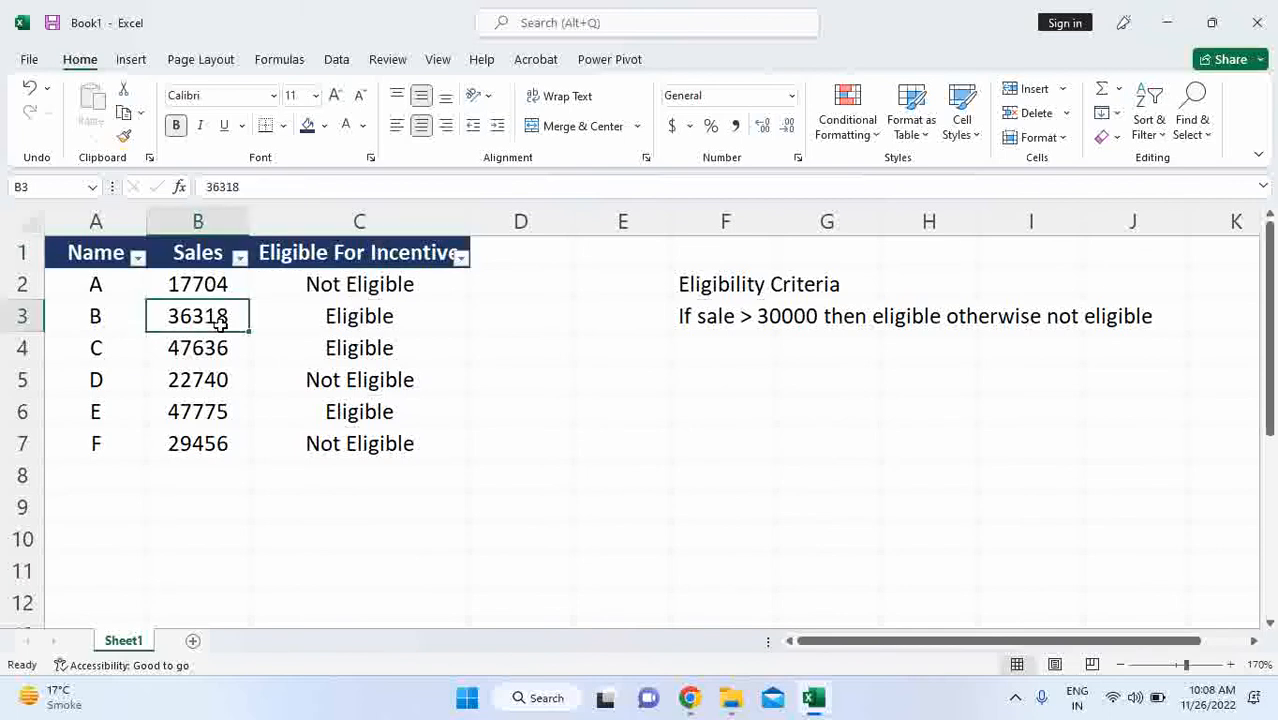
left_click(294, 322)
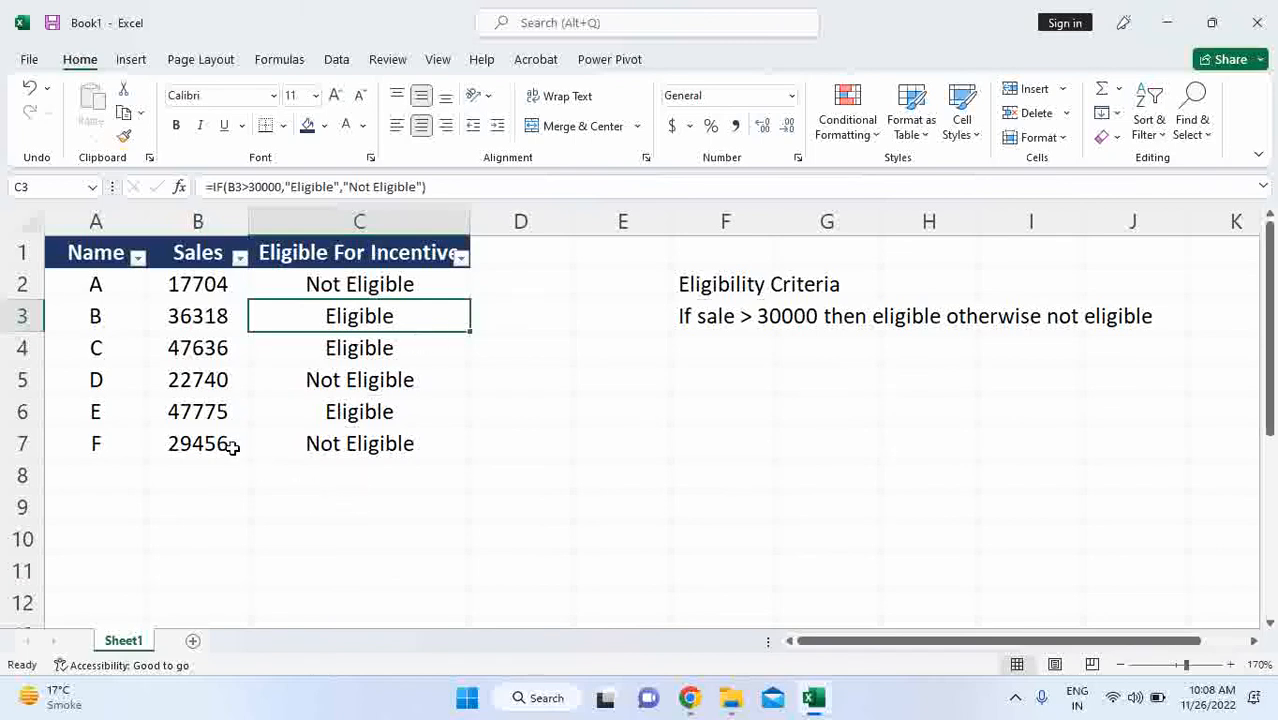
left_click(204, 390)
left_click(360, 383)
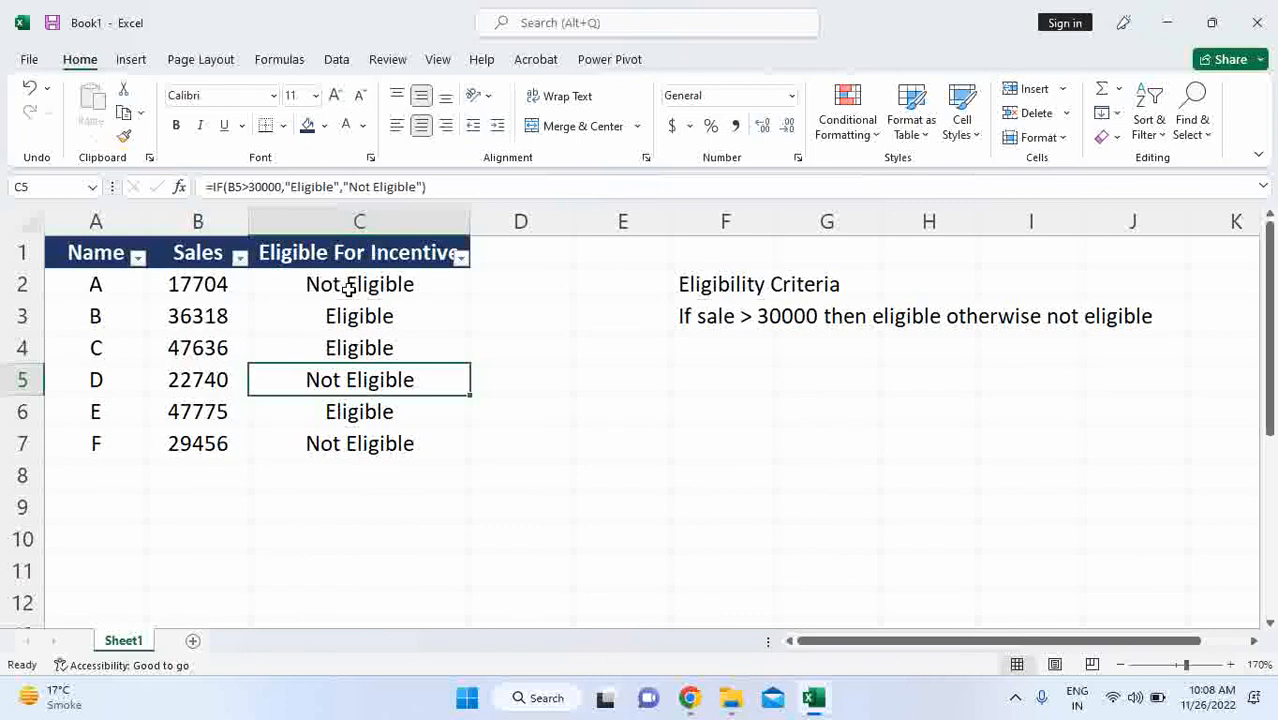
left_click(198, 292)
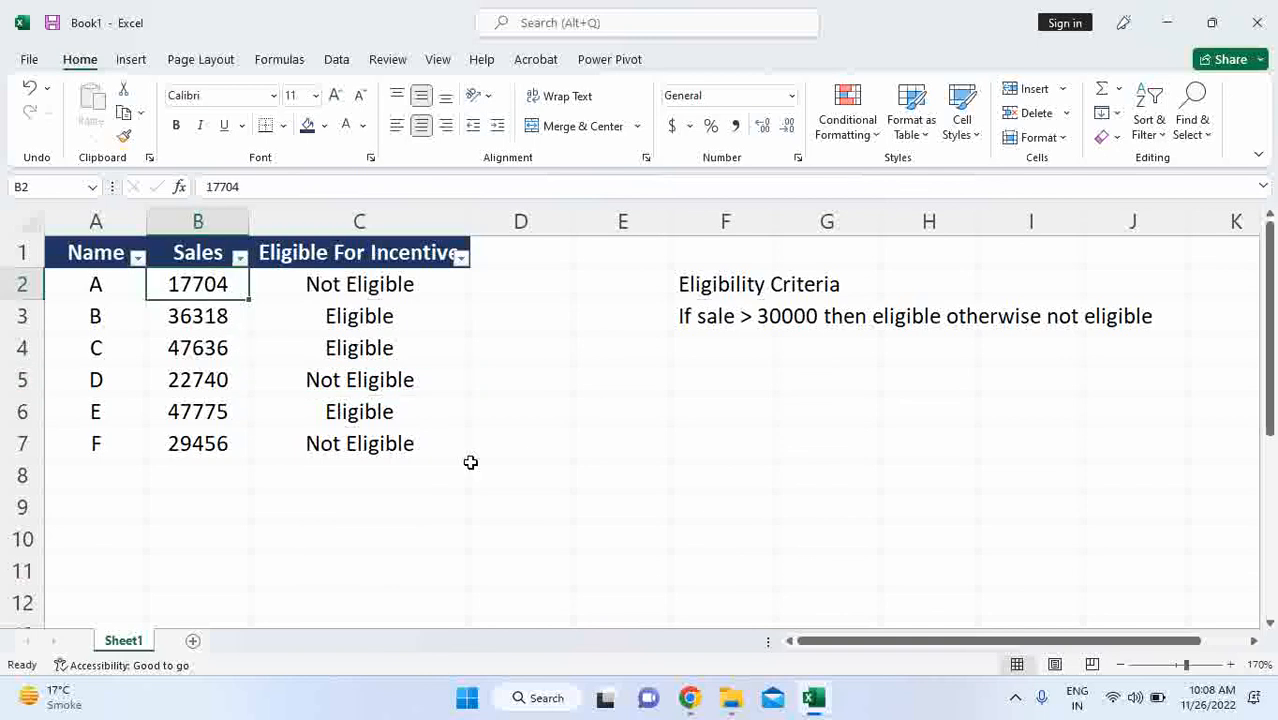
type("31000")
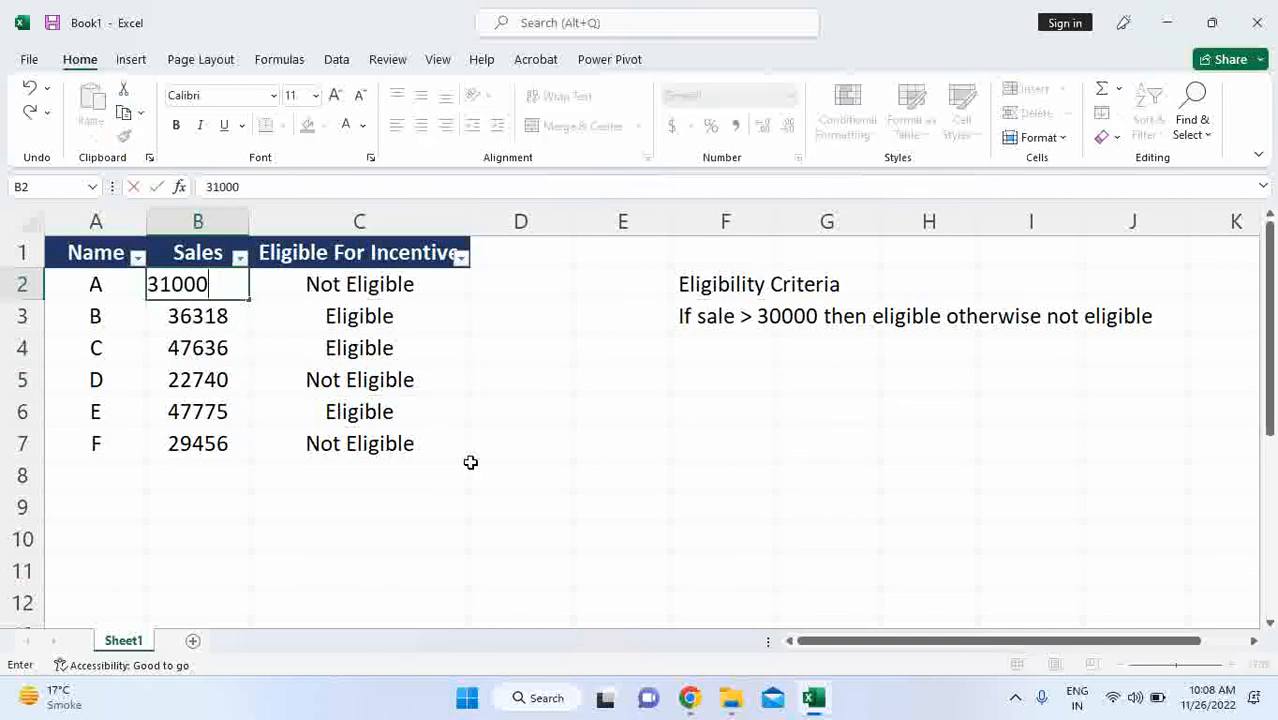
key("Return")
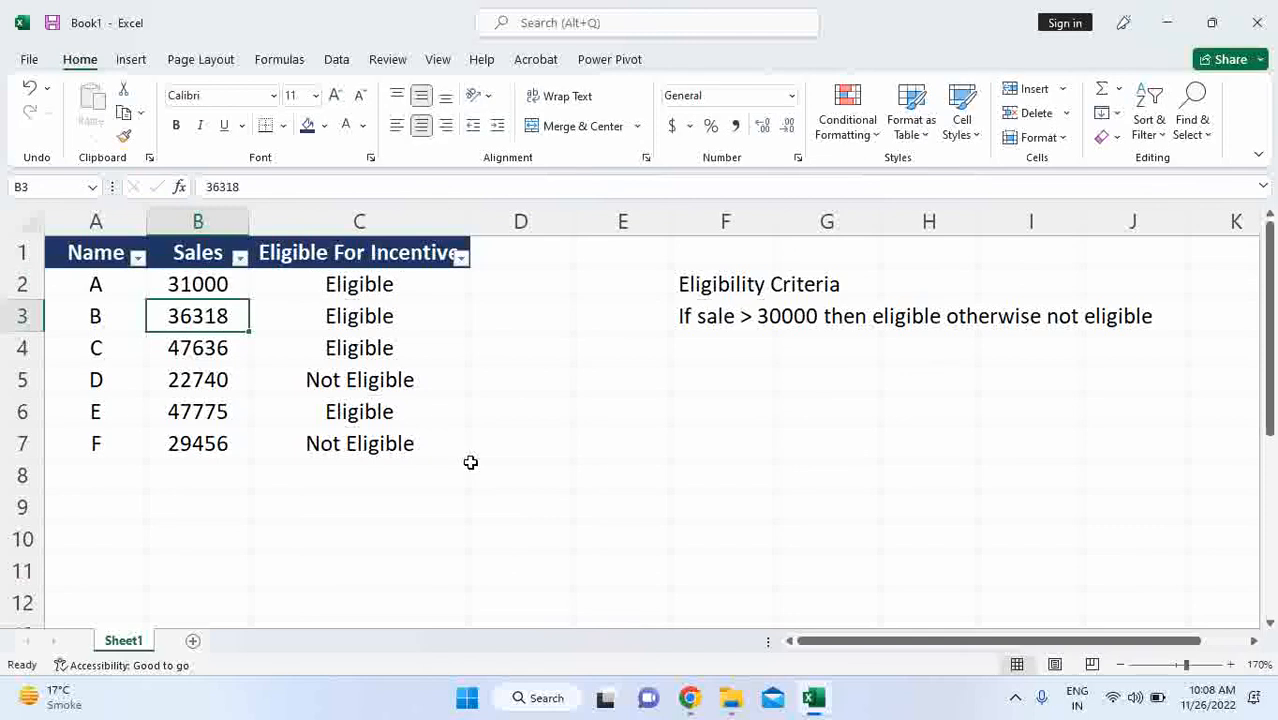
left_click_drag(313, 281, 308, 446)
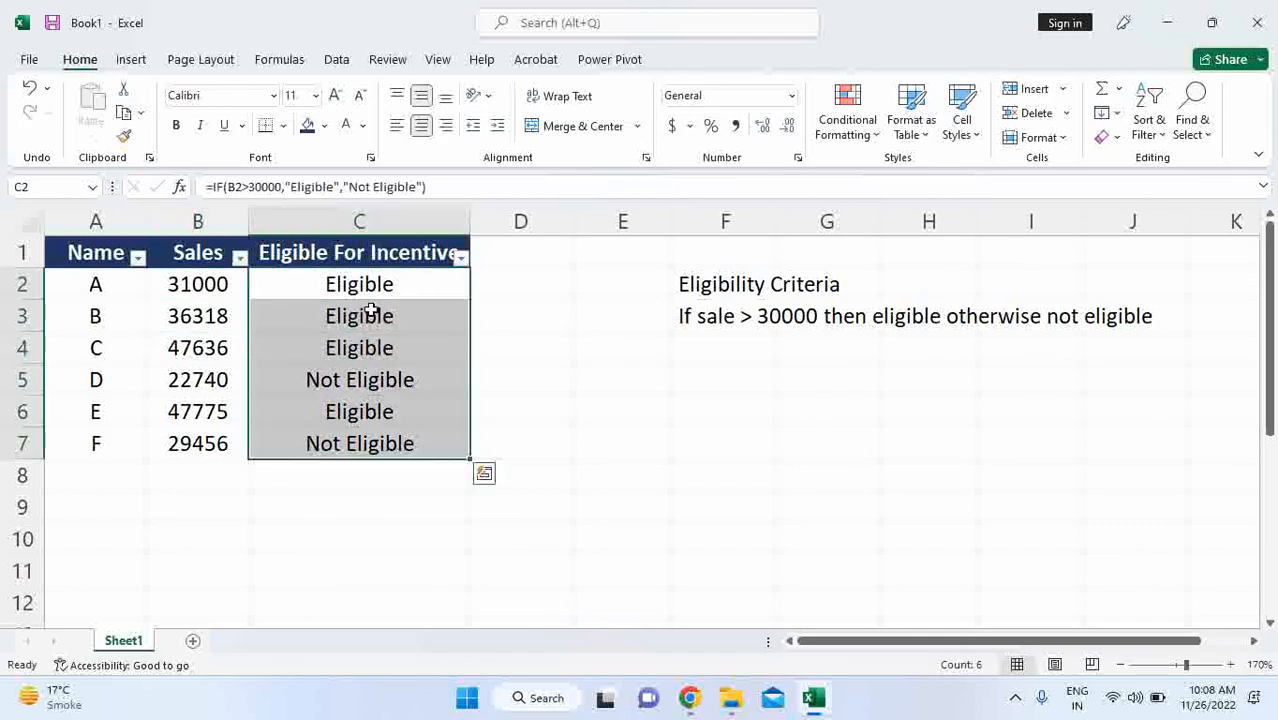
left_click(450, 279)
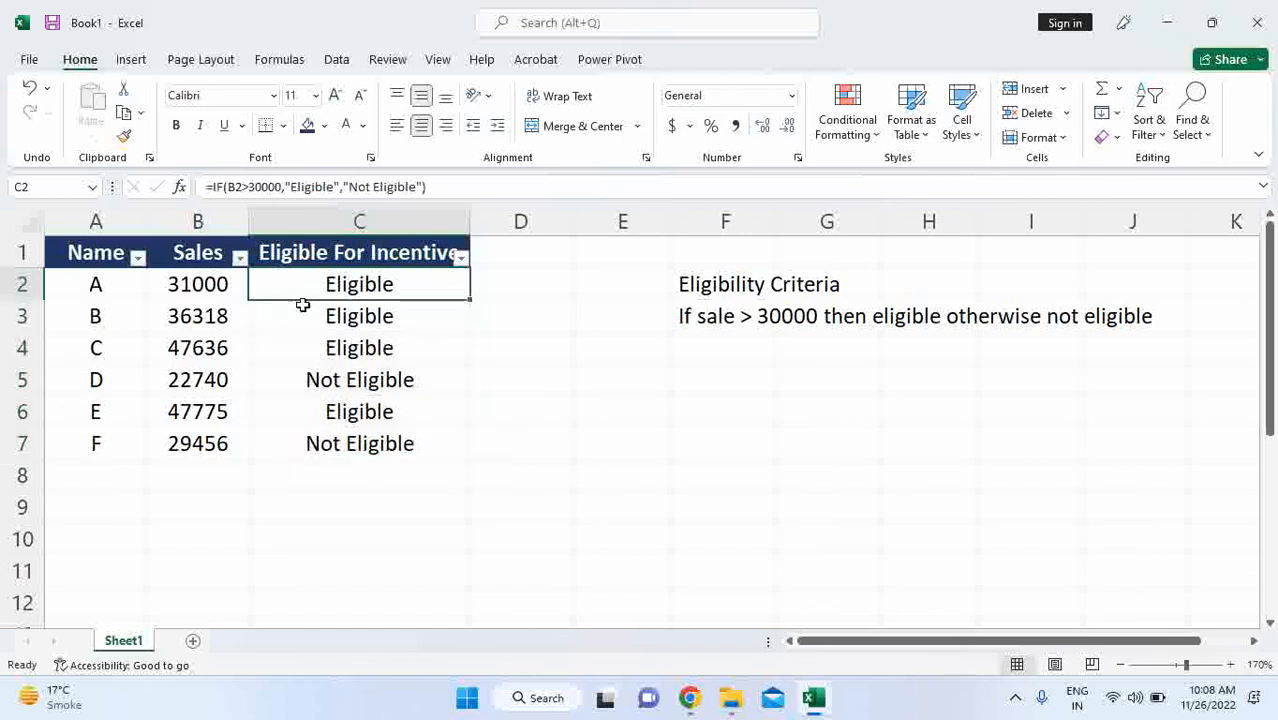